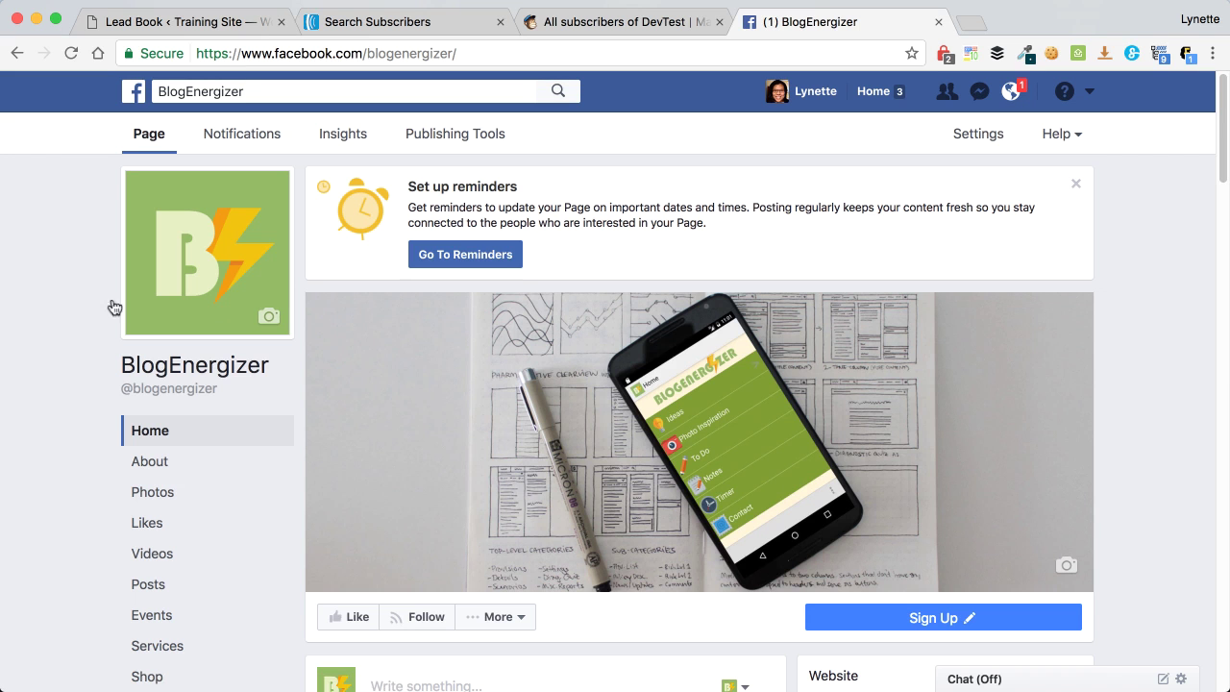
Open the Lead Ads Forms Library of the BlogEnergizer Facebook page and look up the LeadBook form's details
mouse_move(276, 319)
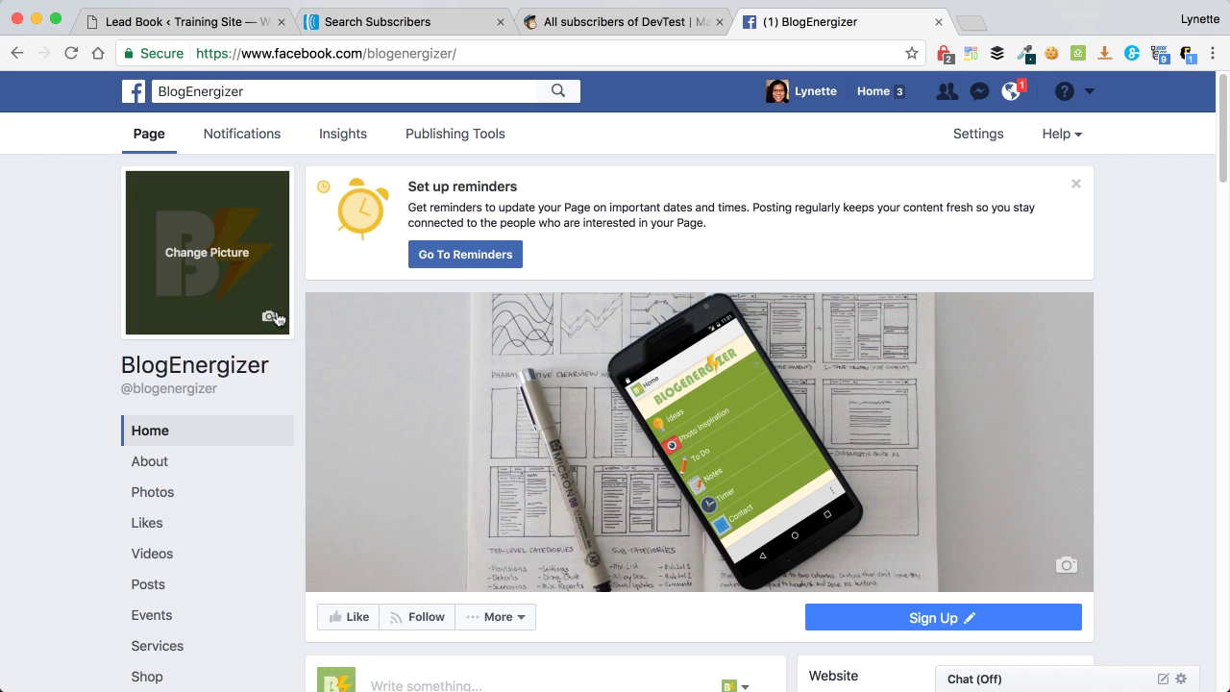
scroll(277, 320, "down", 4)
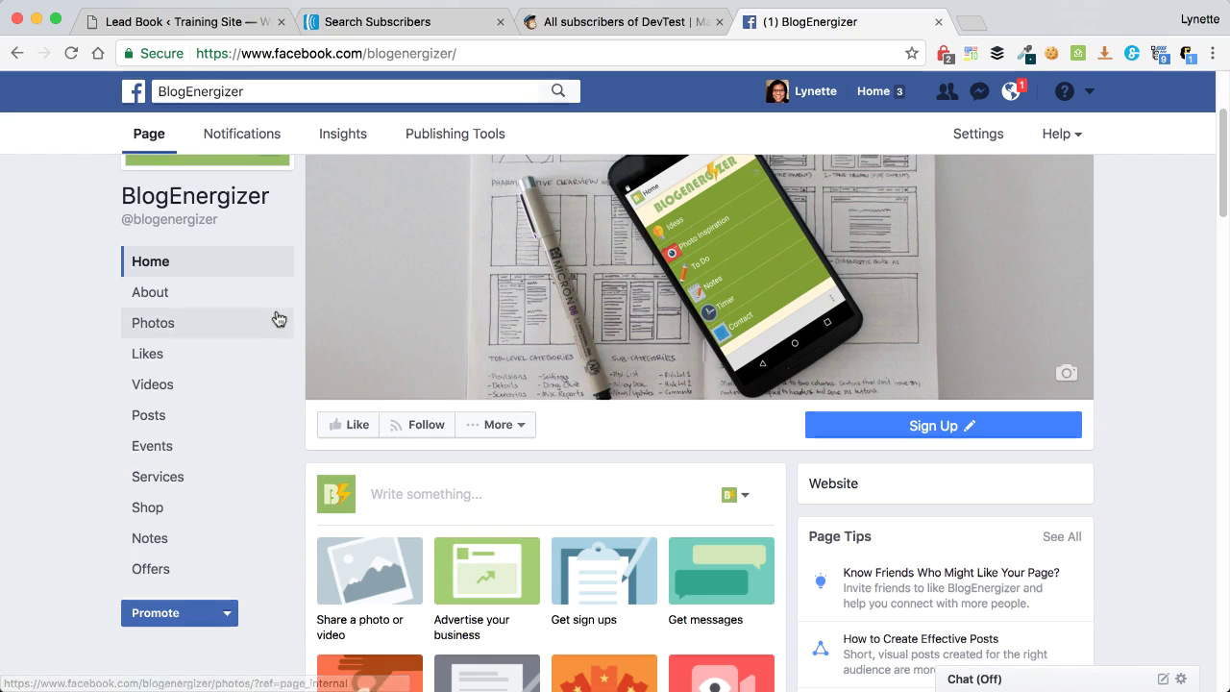
left_click(465, 151)
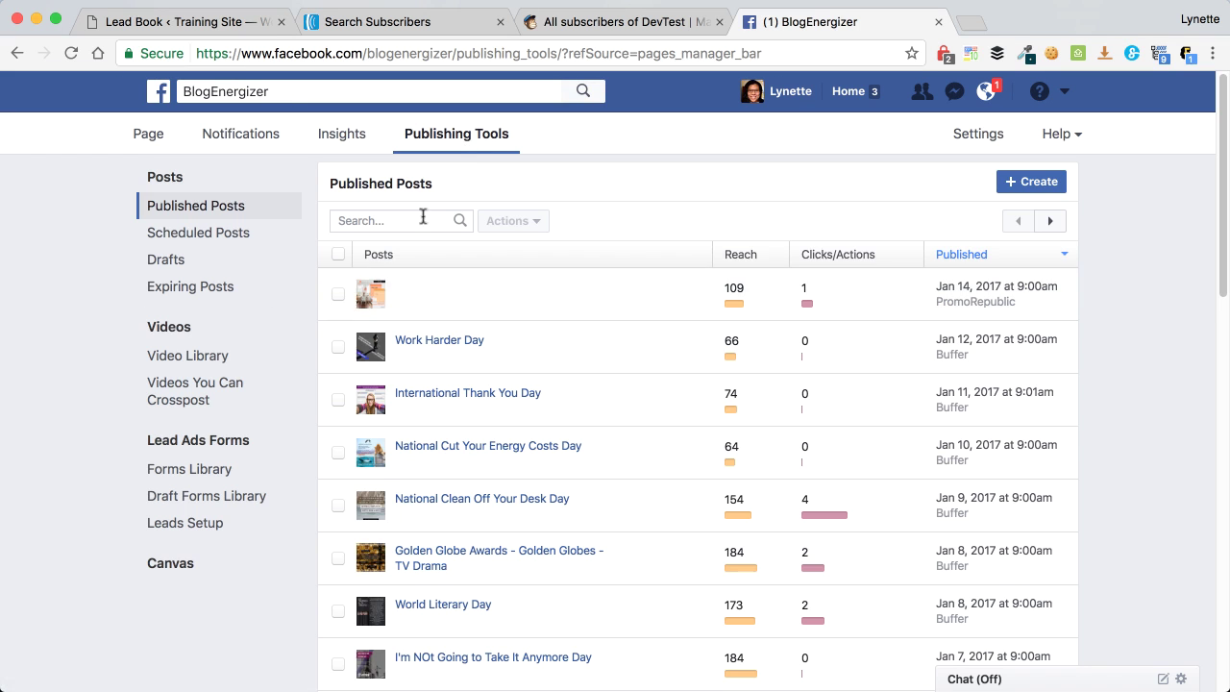
left_click(203, 468)
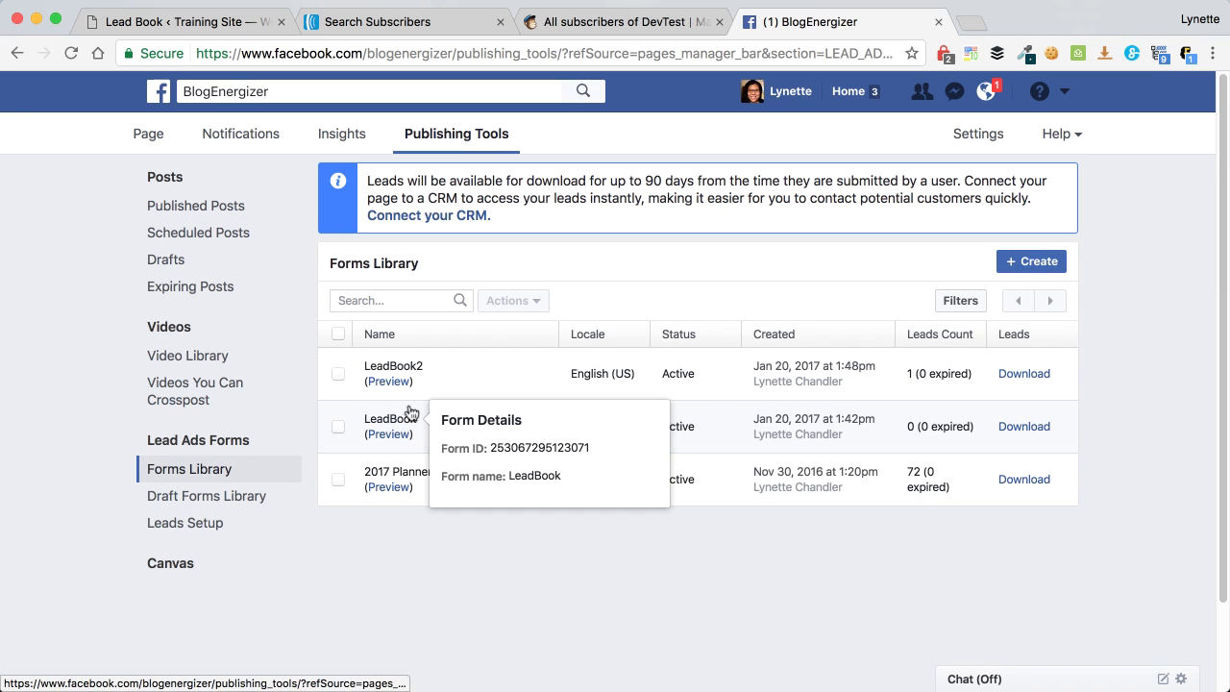
mouse_move(414, 423)
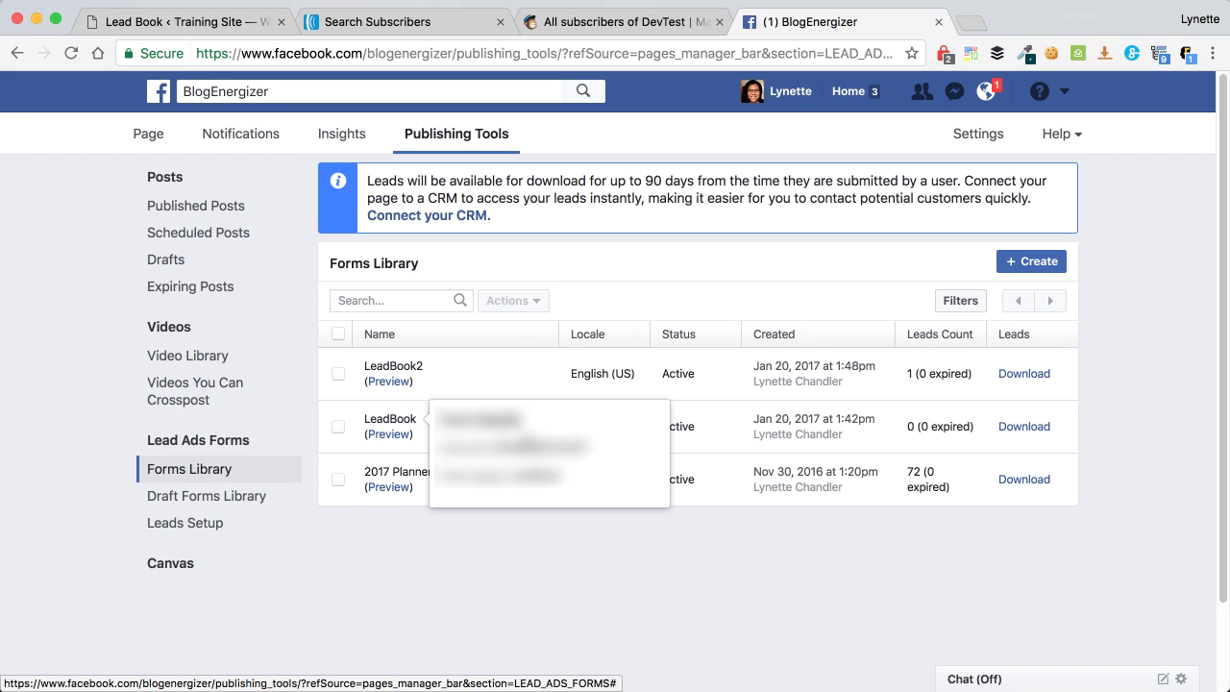
Switch to the WordPress Lead Book settings and review the account connections, form IDs and cron settings
left_click(189, 21)
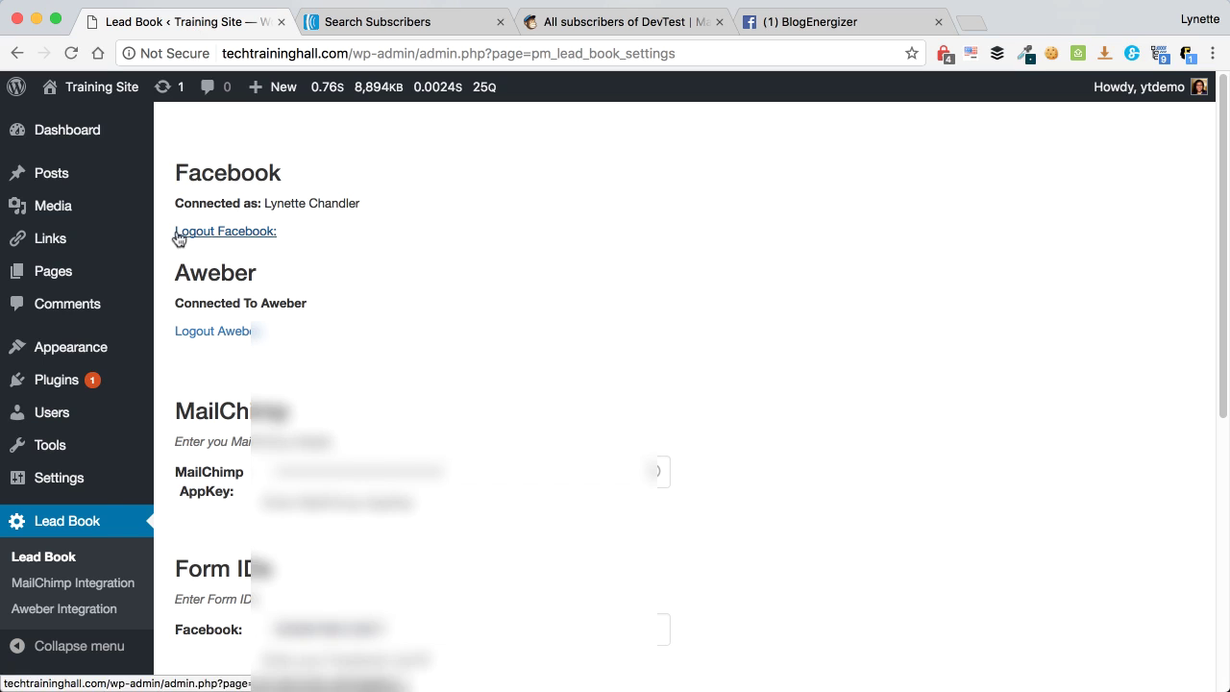
scroll(546, 340, "down", 1)
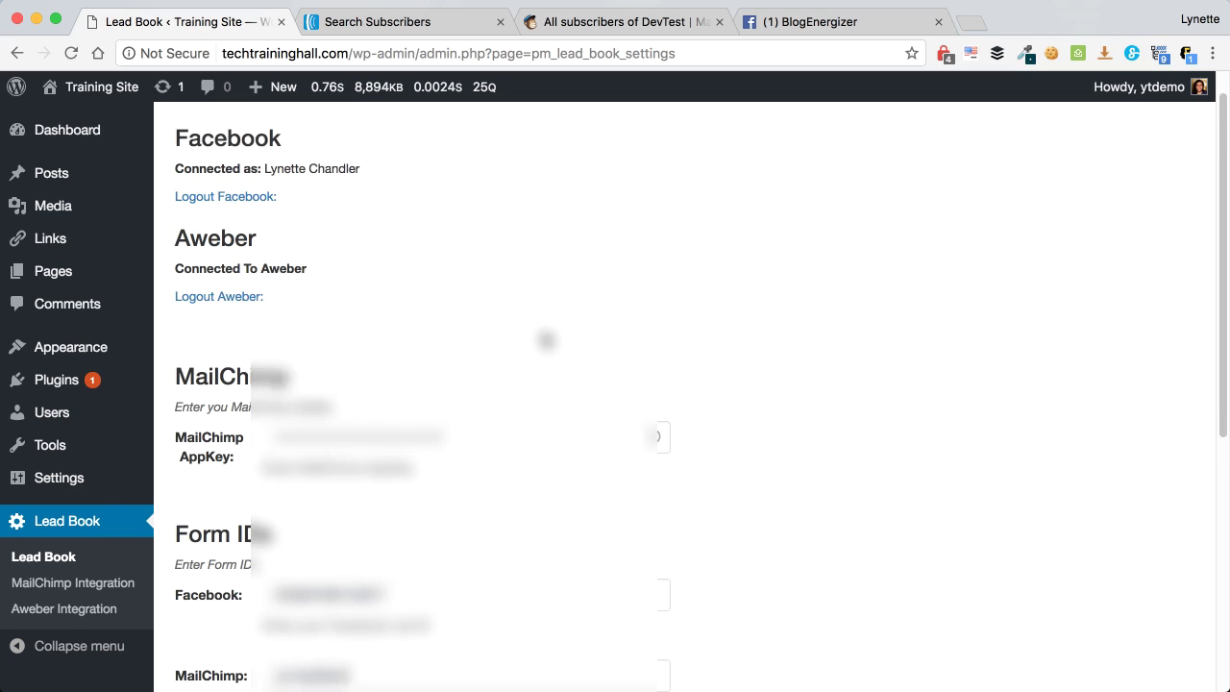
scroll(546, 339, "down", 2)
scroll(647, 484, "down", 1)
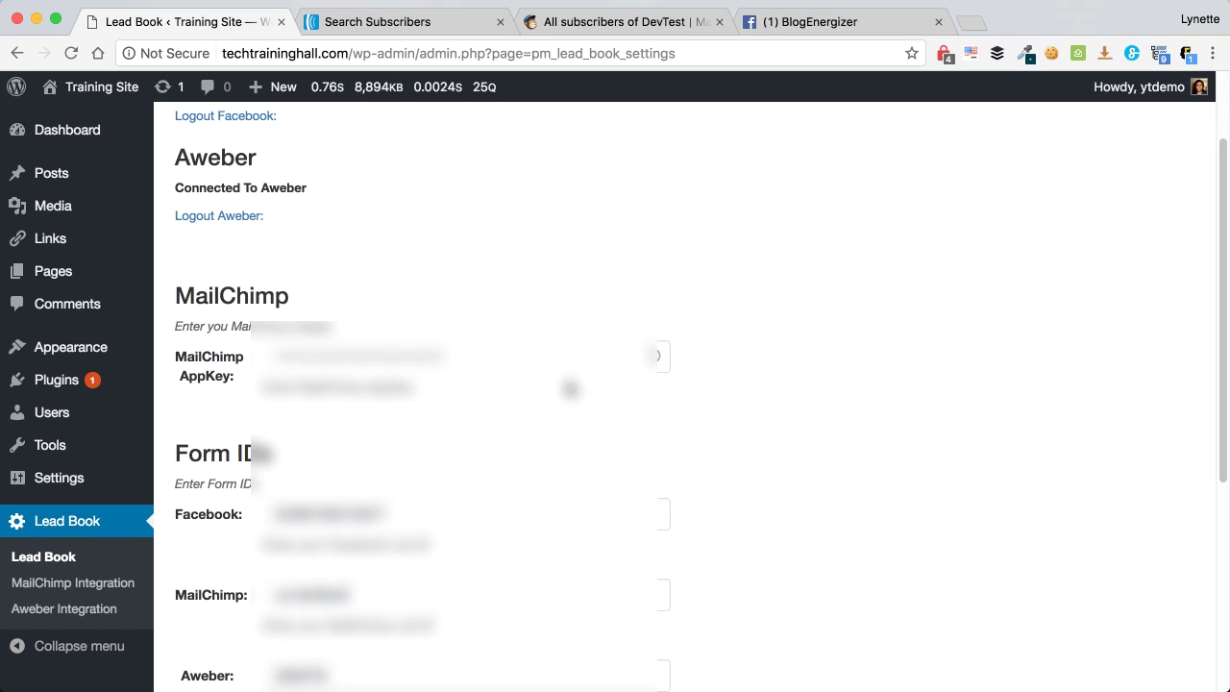
scroll(612, 456, "down", 4)
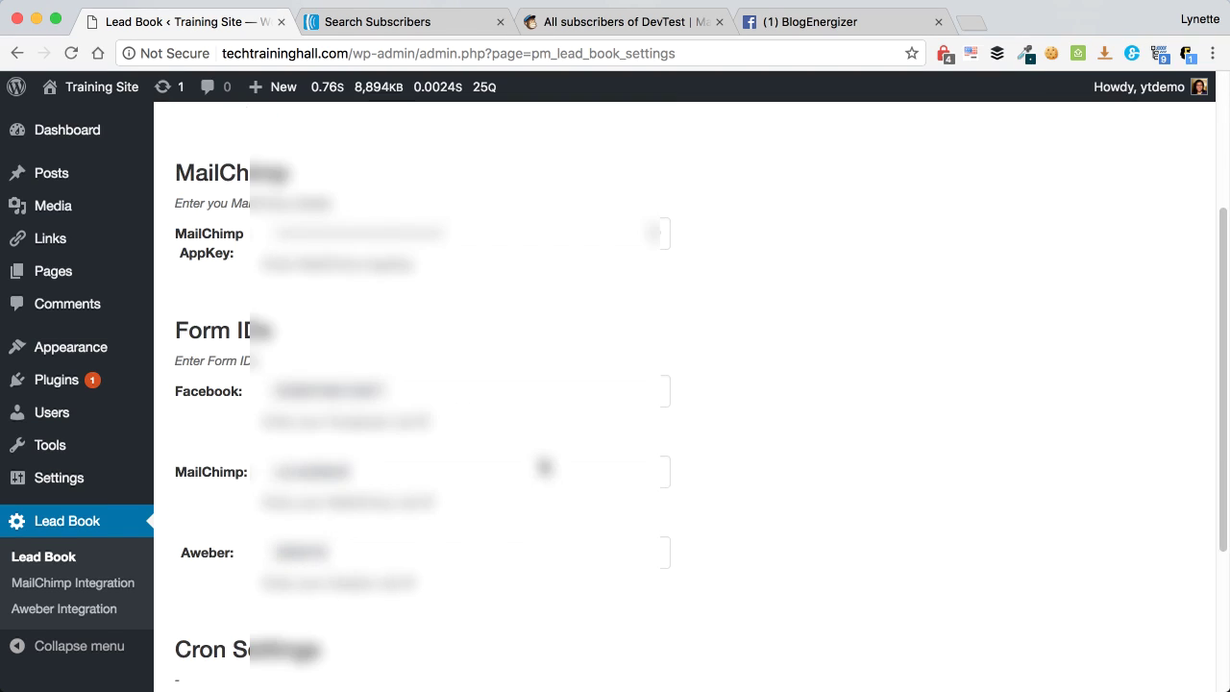
scroll(582, 533, "down", 6)
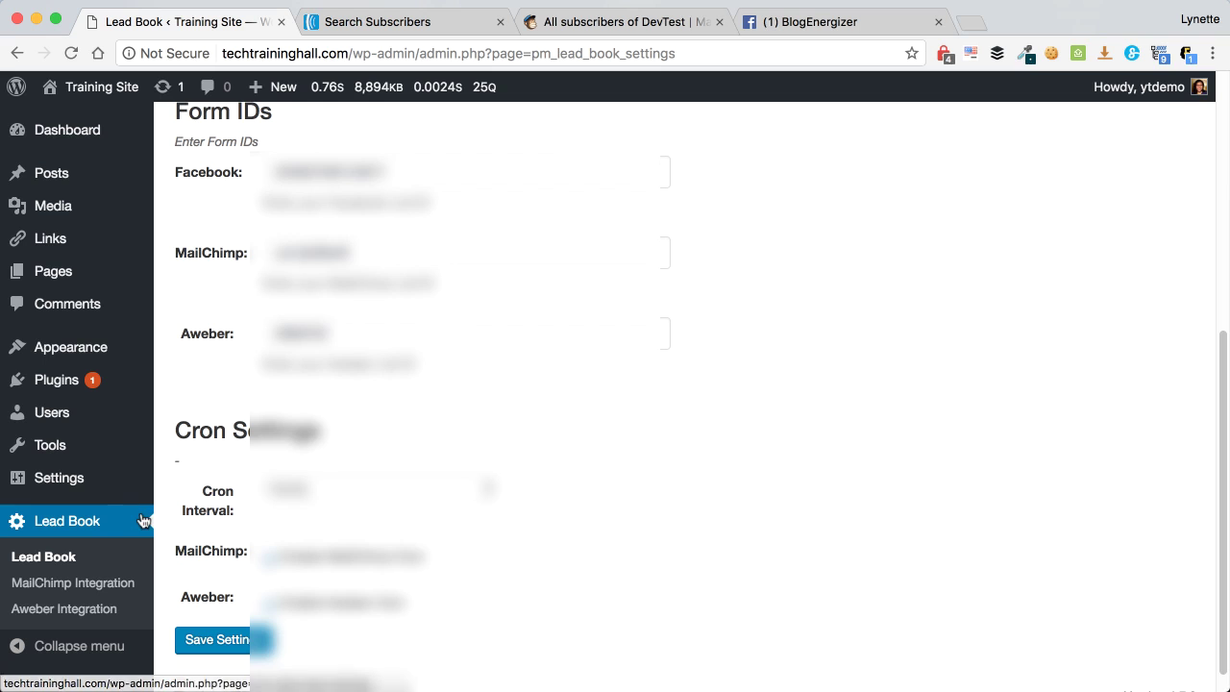
Return to the Facebook Forms Library, preview the LeadBook form and submit a test lead with a new e-mail and the full name Leadbook B
left_click(834, 27)
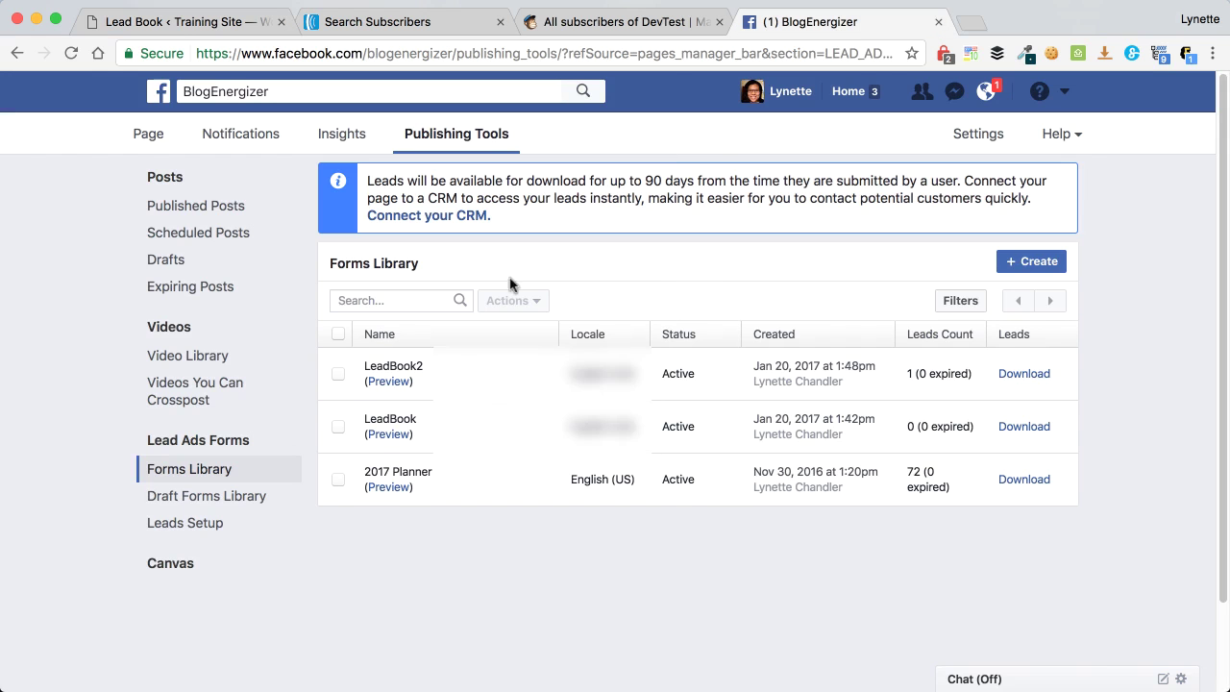
left_click(378, 437)
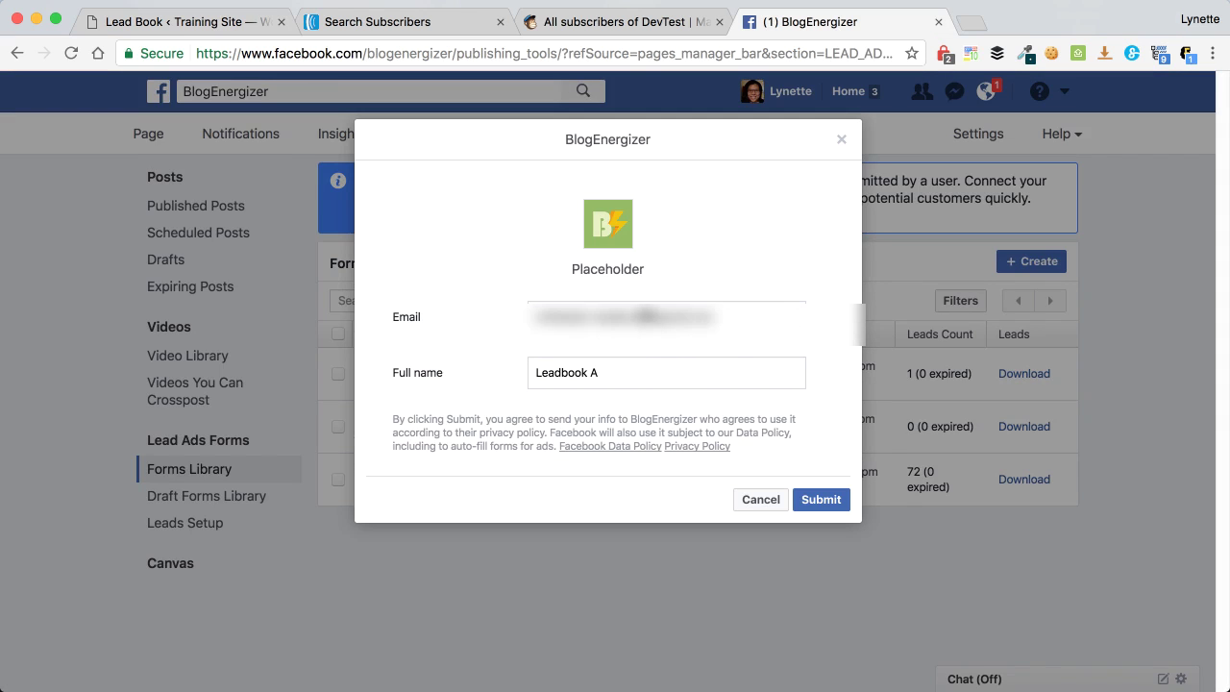
double_click(642, 315)
left_click(648, 314)
left_click(618, 377)
triple_click(618, 376)
key("Right")
key("BackSpace")
type("B")
left_click(815, 500)
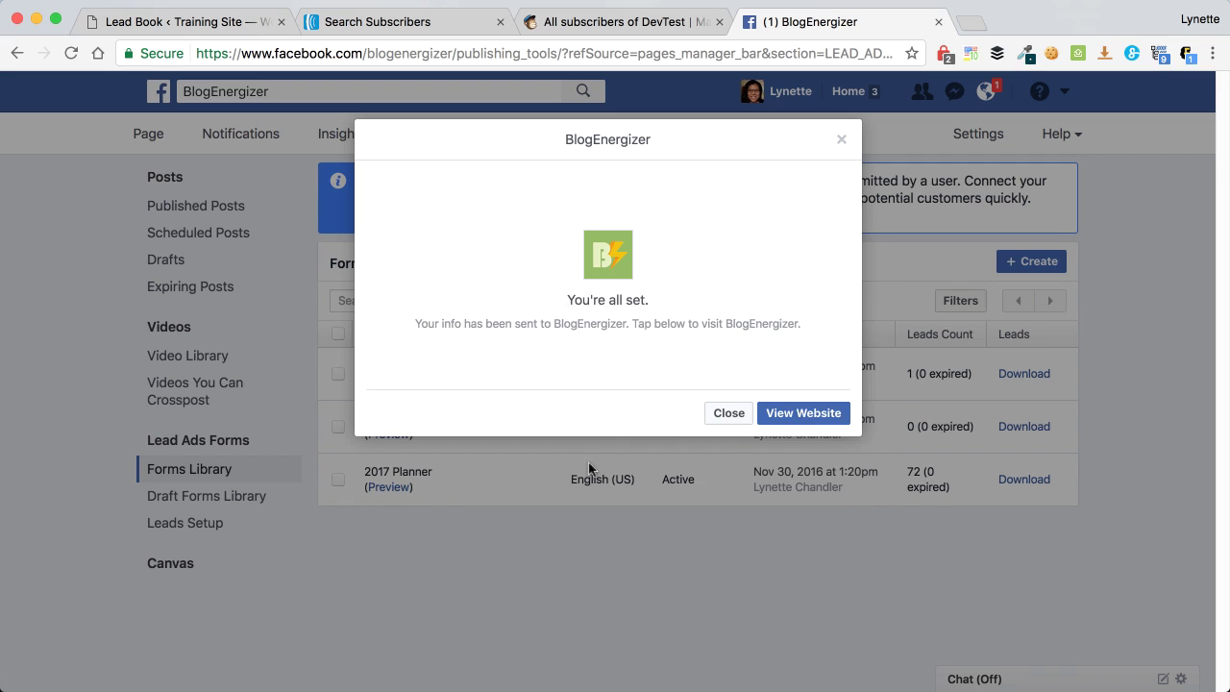
Open the website offered after the form submission, then go back to the Facebook page and close the confirmation
left_click(806, 413)
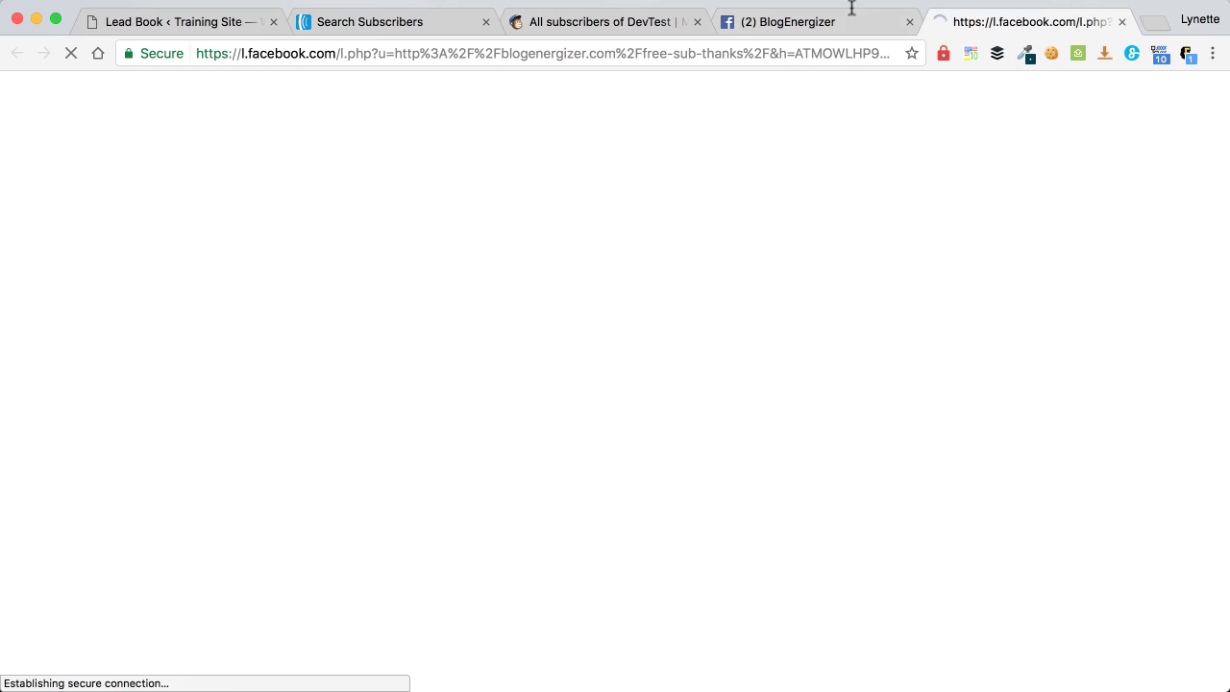
left_click(851, 11)
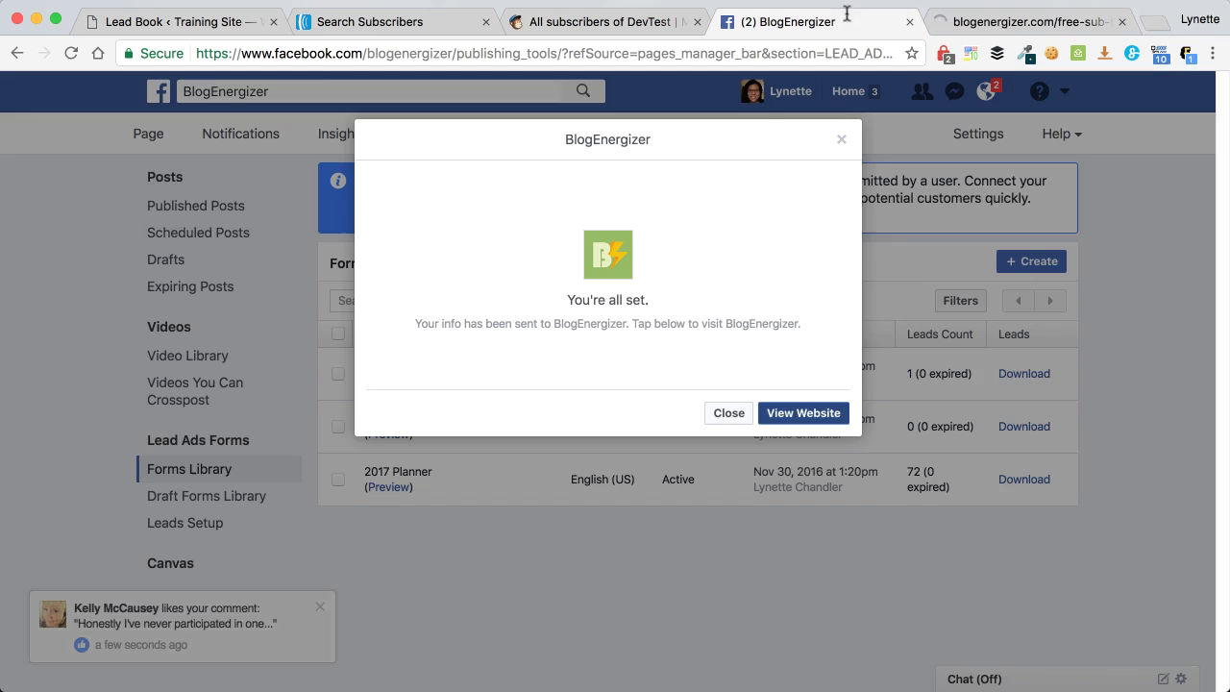
left_click(725, 413)
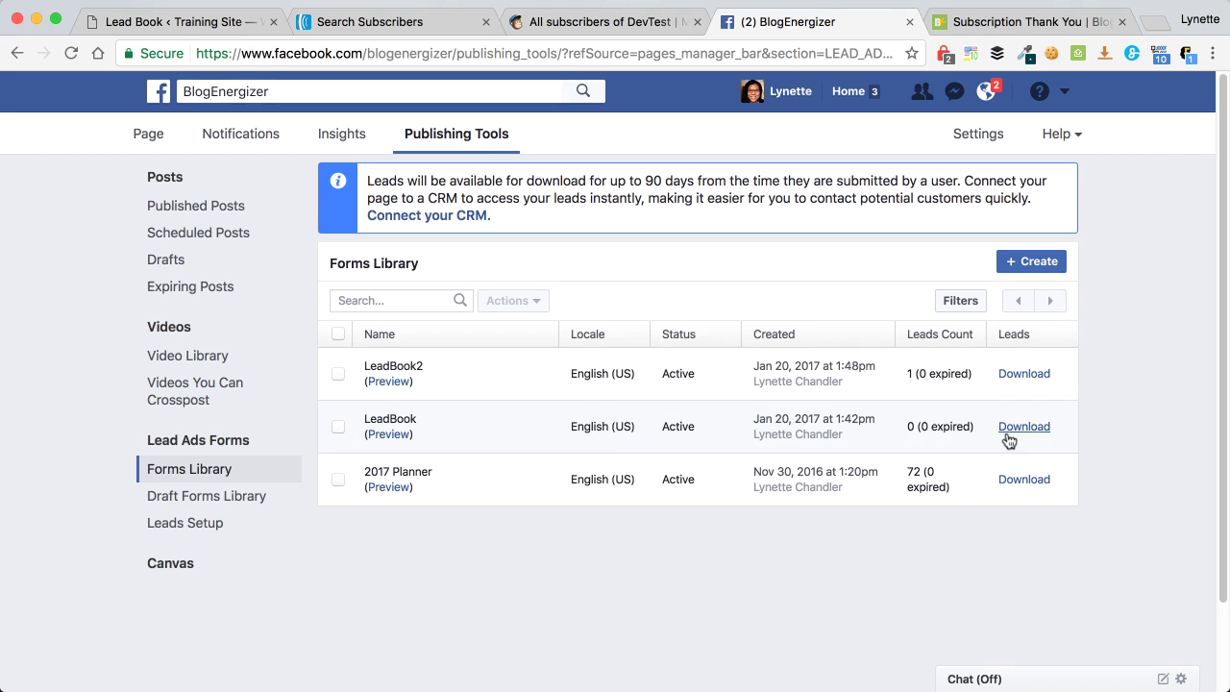
Switch back to the WordPress Lead Book site and open its Cron Events page
left_click(202, 29)
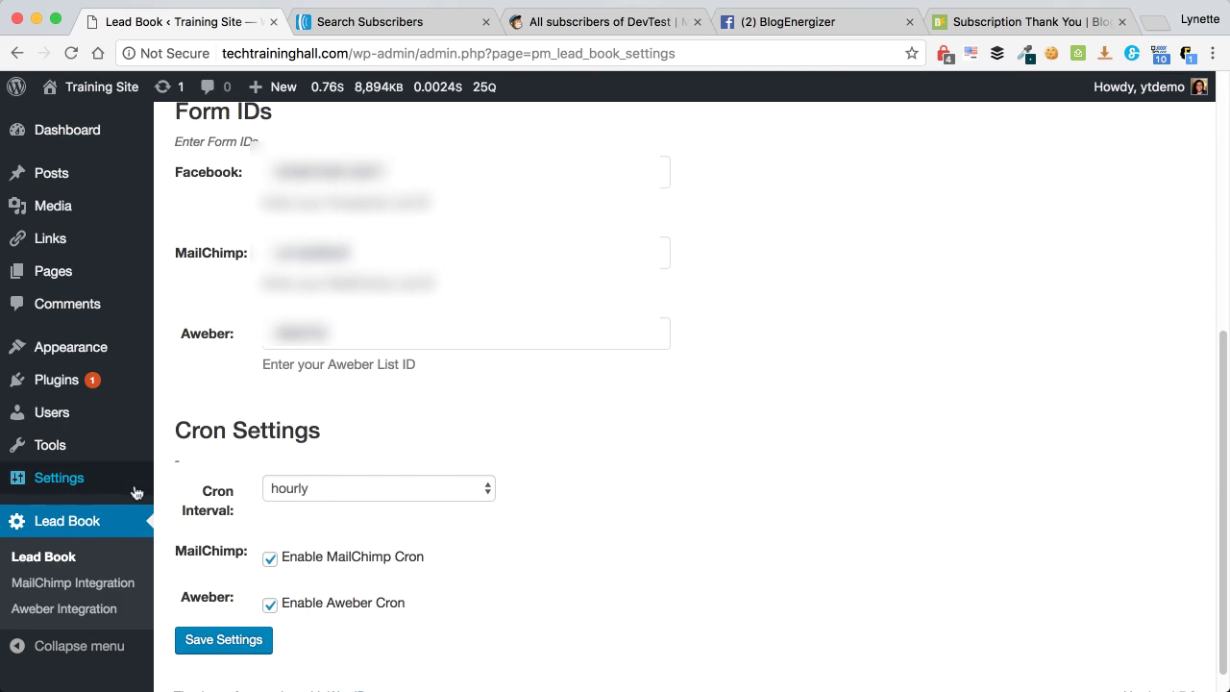
mouse_move(133, 487)
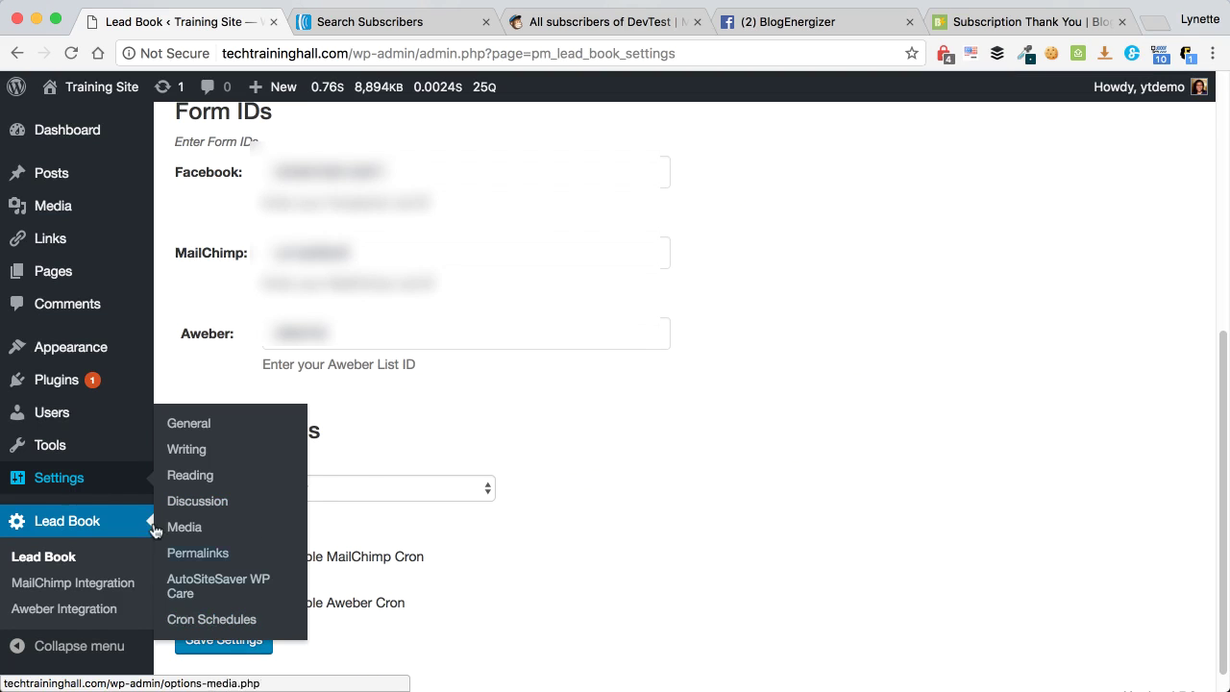
mouse_move(118, 439)
left_click(239, 524)
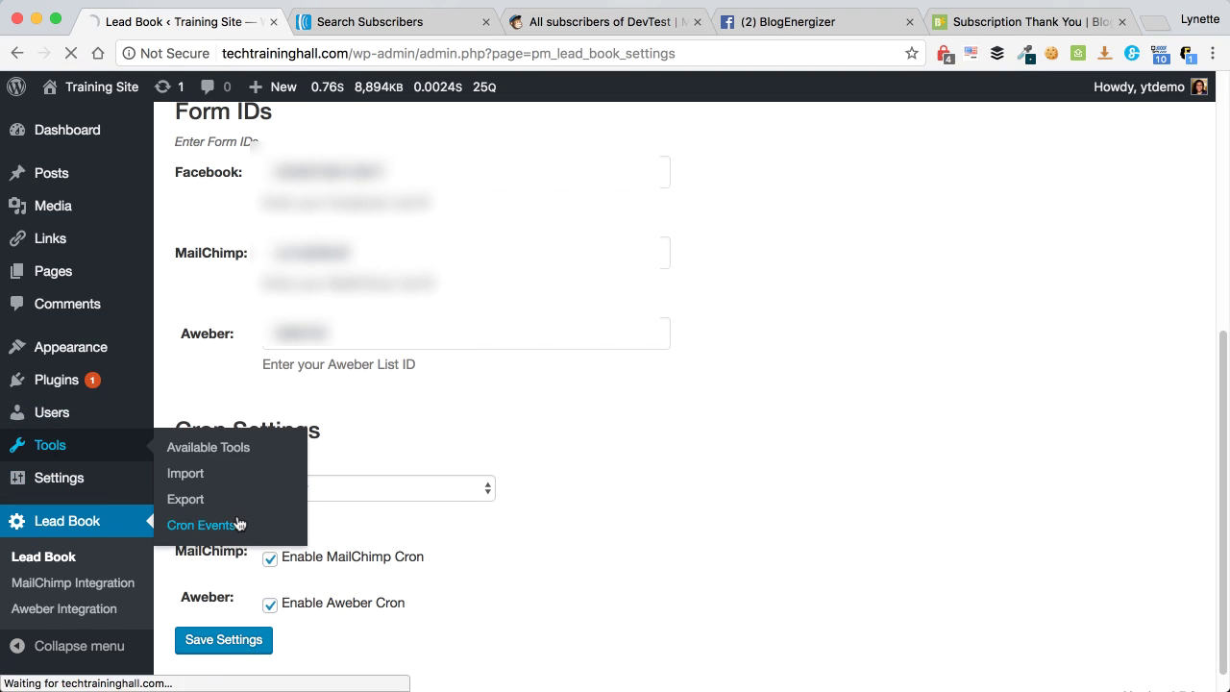
Switch to AWeber and reload the subscriber list of tbpdemo to check for the new test lead
left_click(392, 23)
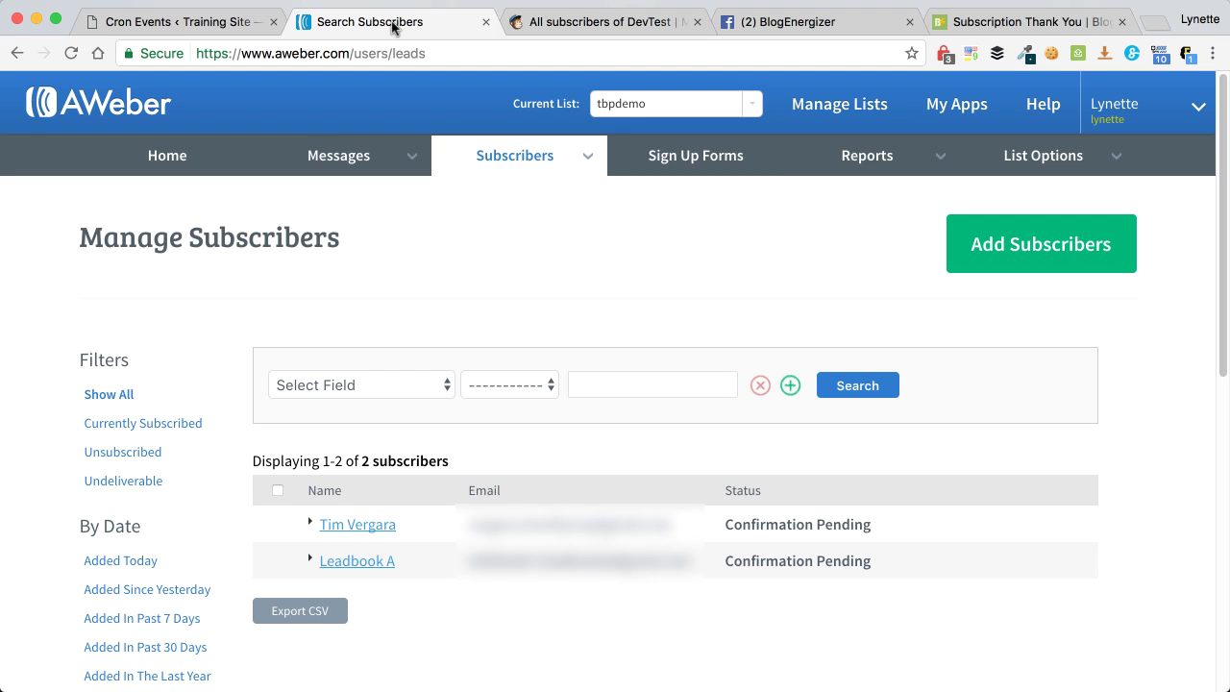
mouse_move(481, 170)
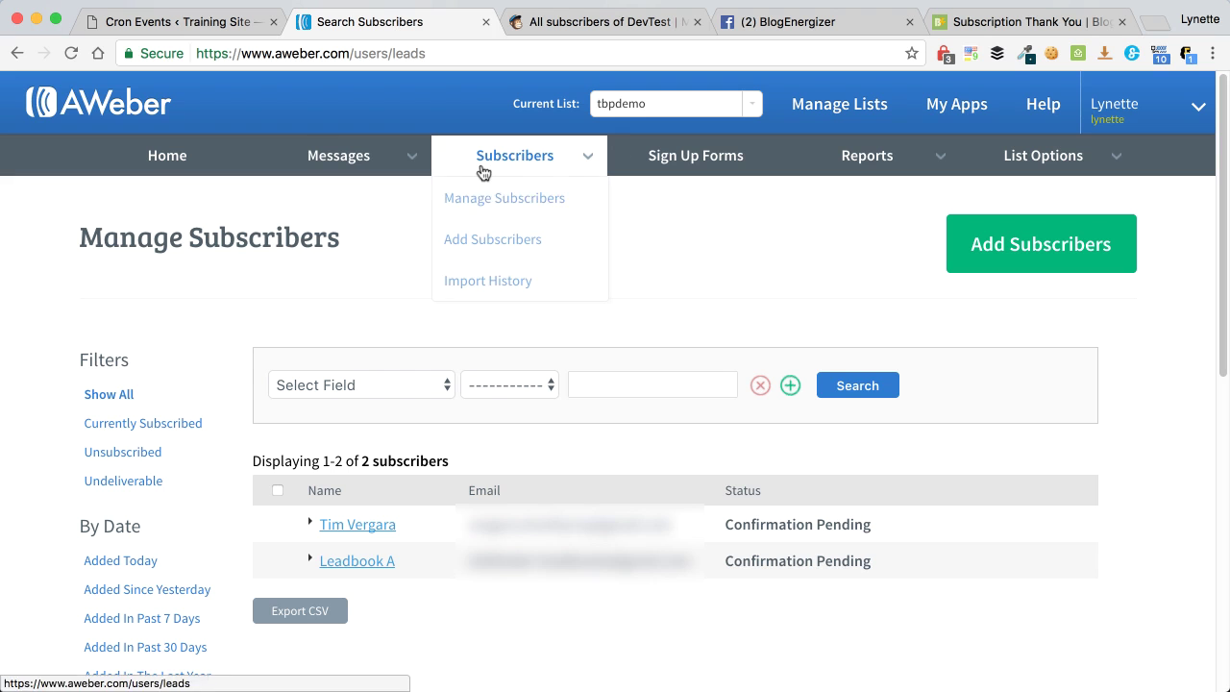
left_click(481, 198)
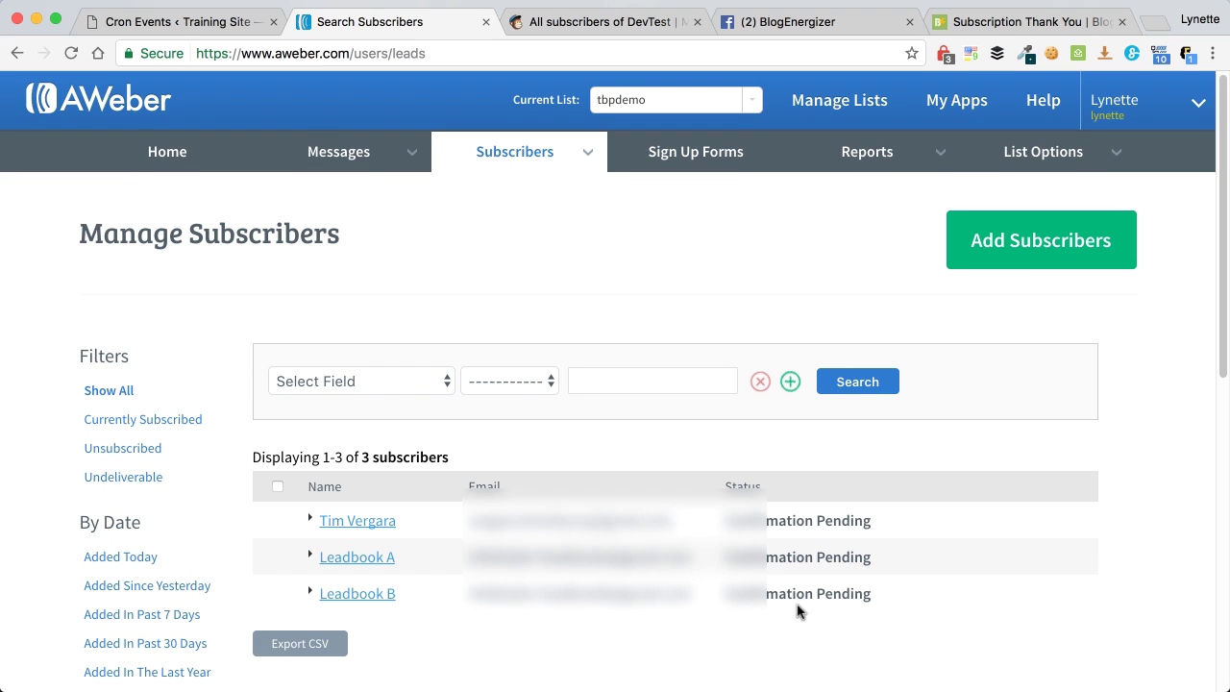
Switch to MailChimp and reload the DevTest list's subscribers to check for the new test lead
left_click(590, 23)
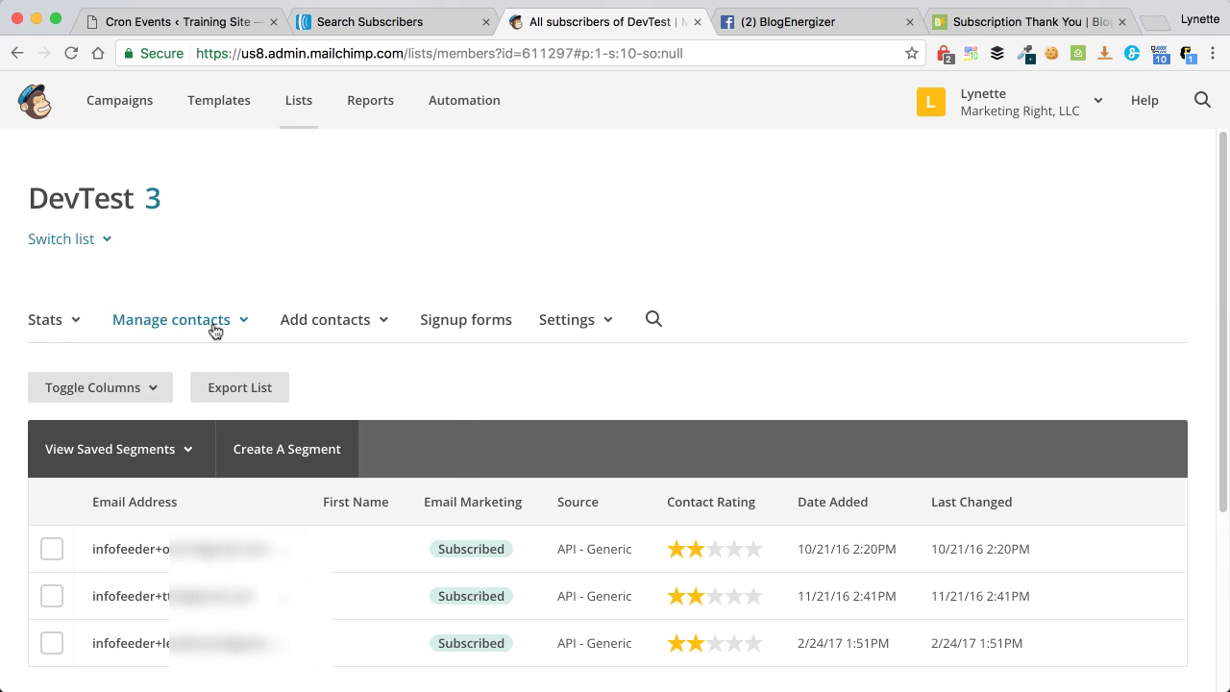
scroll(275, 298, "down", 2)
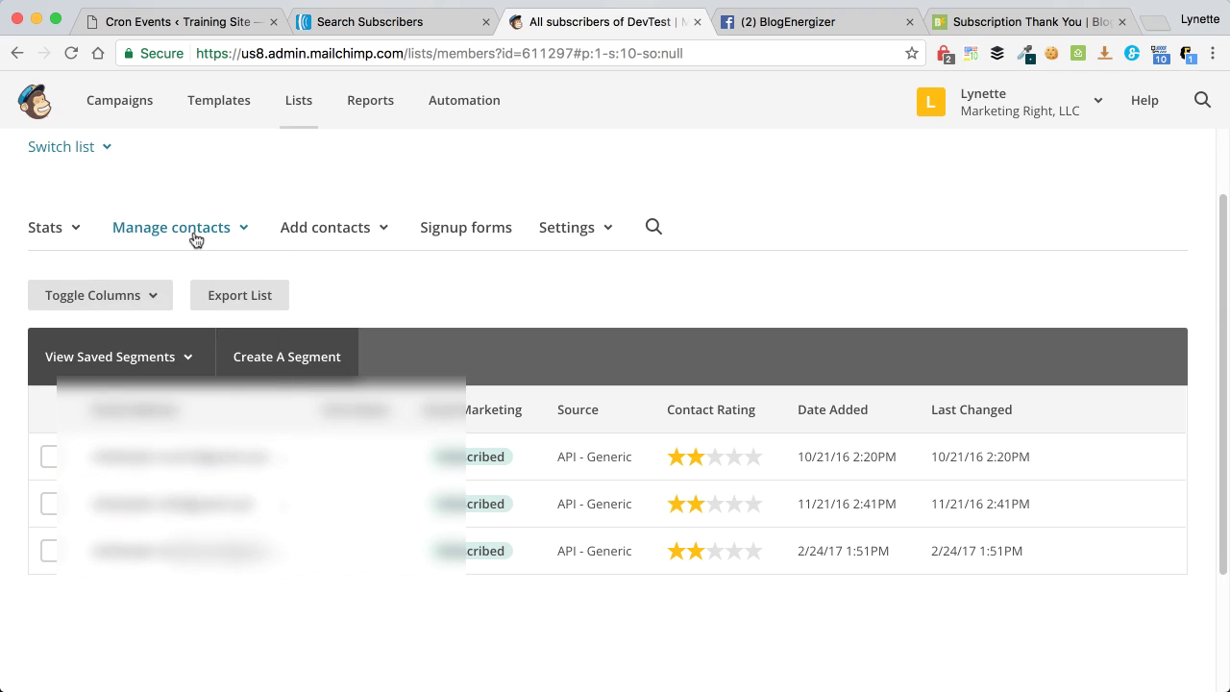
left_click(195, 238)
left_click(176, 273)
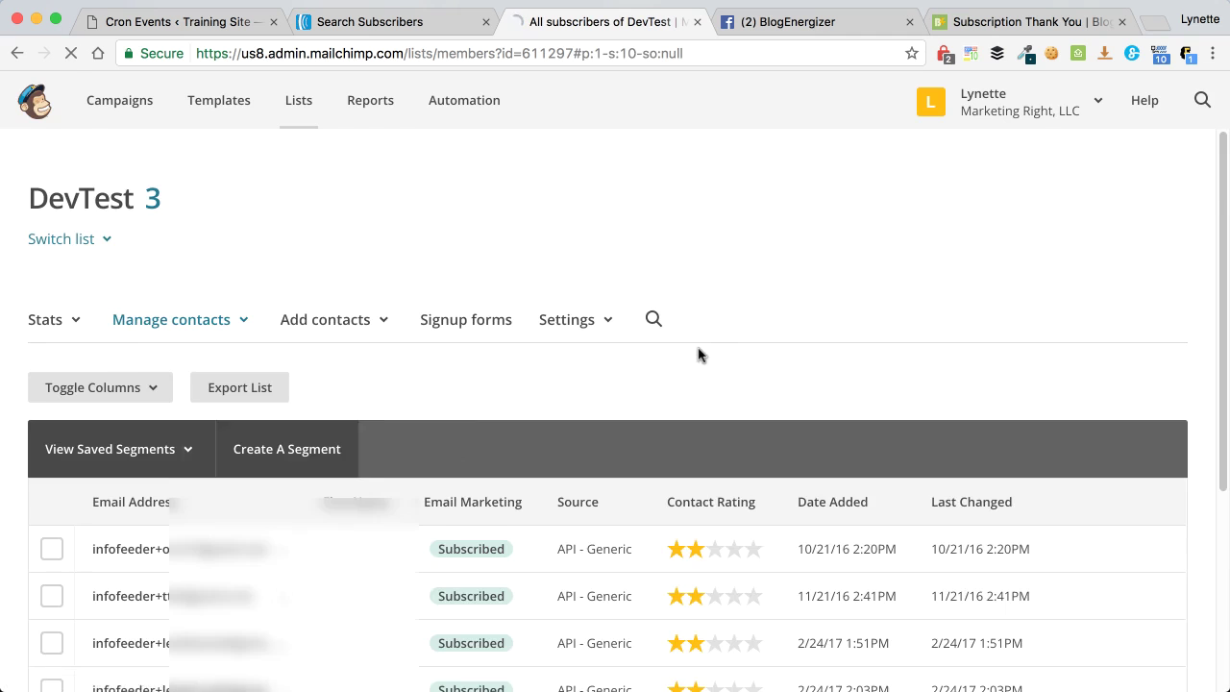
scroll(699, 354, "down", 2)
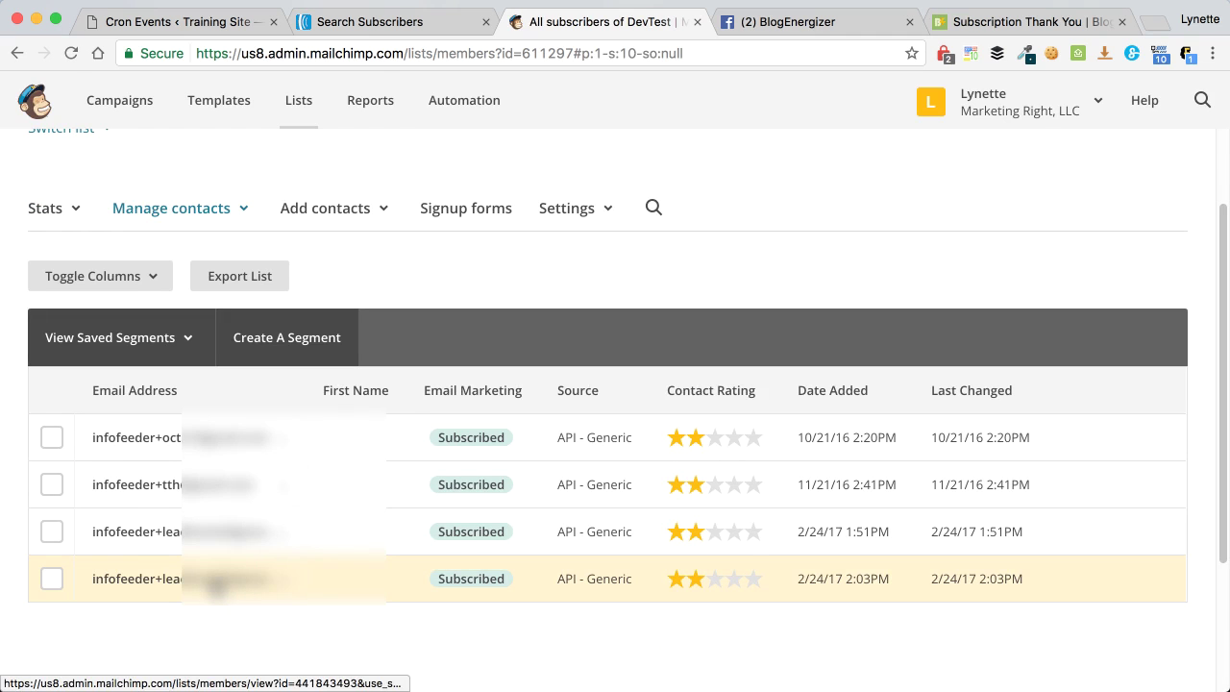